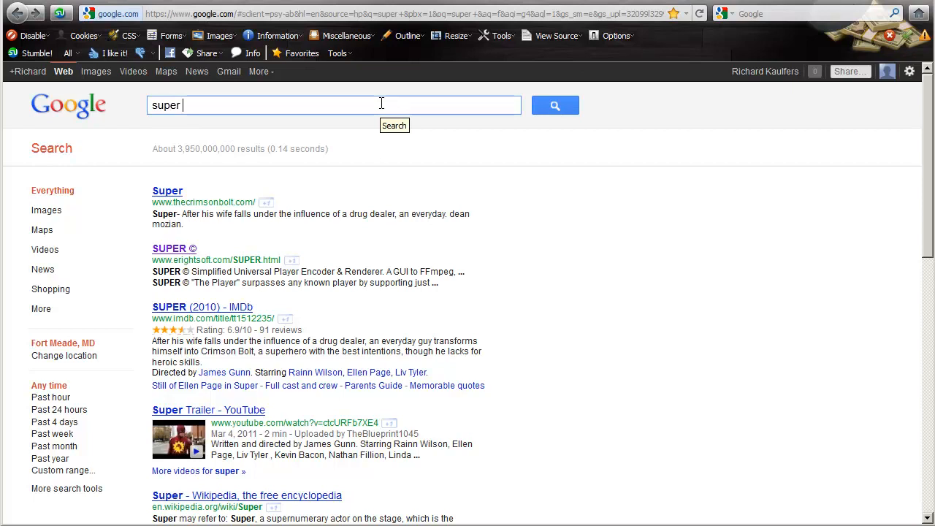
Step: Open eRightSoft's SUPER © page from the search results and follow its Start Downloading SUPER © link
left_click(172, 248)
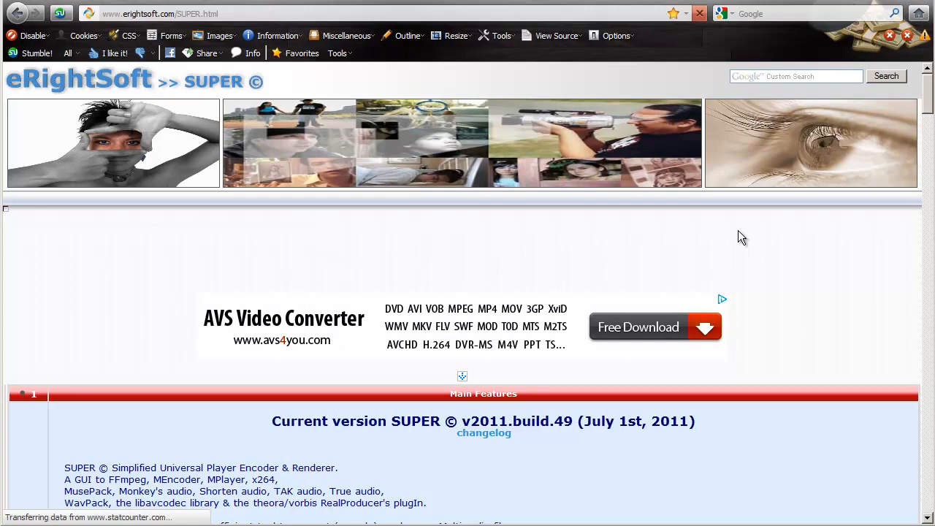
left_click_drag(930, 94, 930, 122)
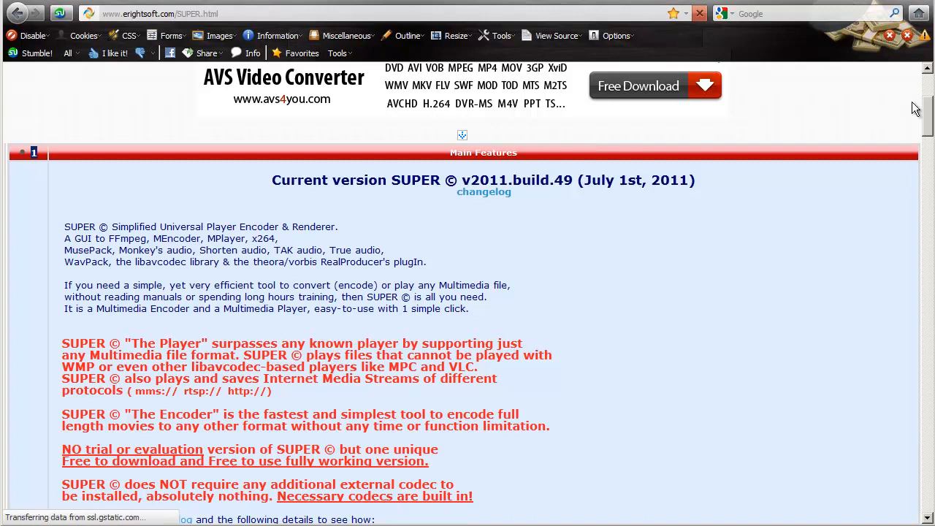
left_click_drag(927, 115, 928, 126)
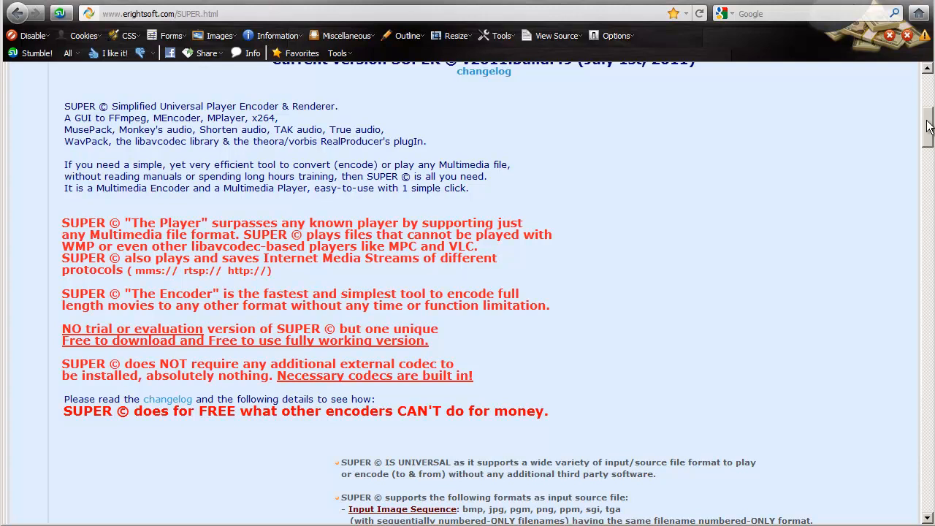
left_click_drag(927, 126, 915, 364)
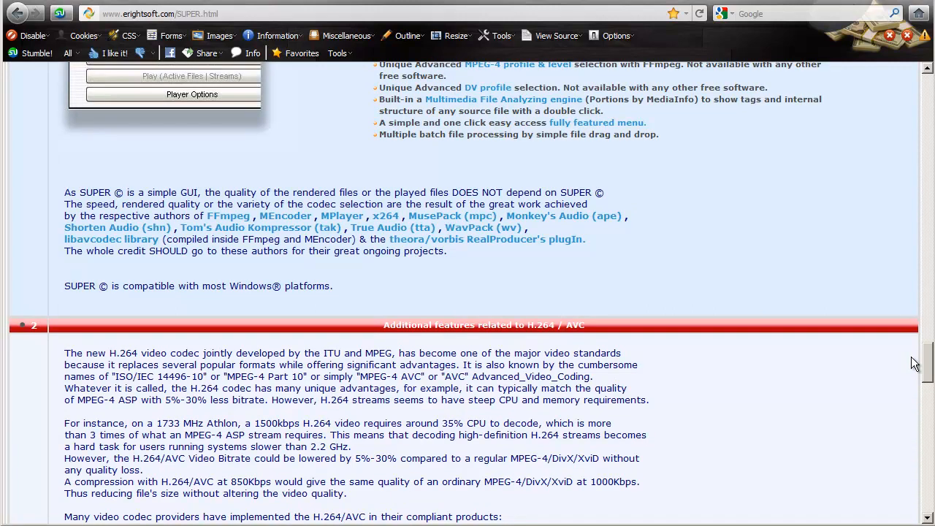
left_click_drag(915, 364, 909, 515)
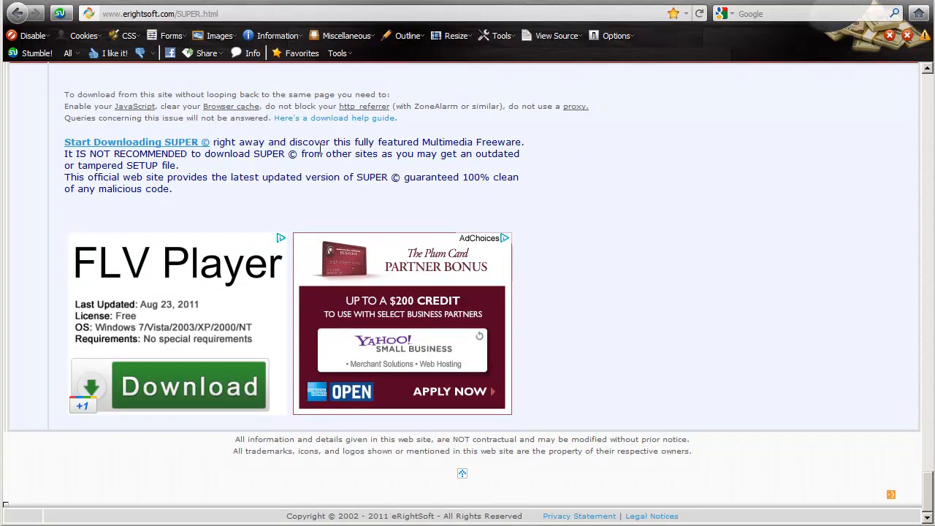
left_click(153, 149)
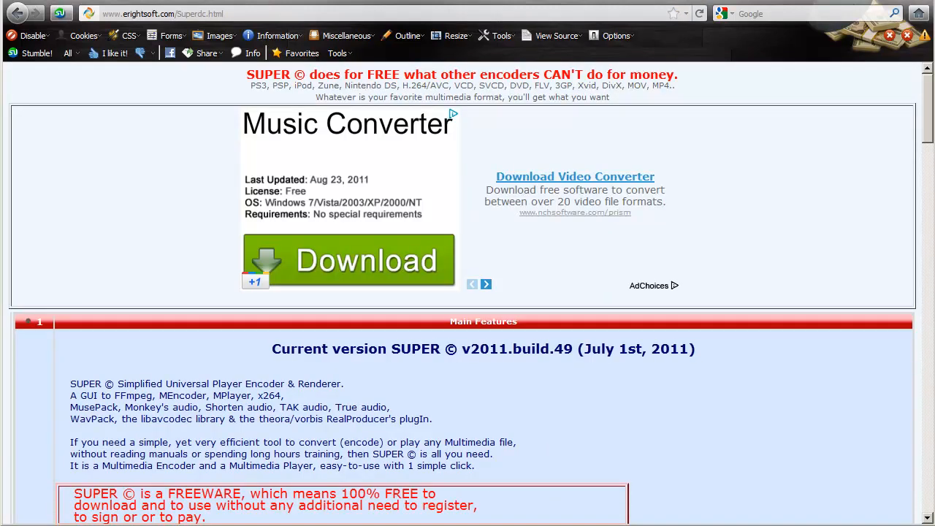
Step: Follow the SUPER © "download and use" link and download the setup file from the 2nd dedicated server
left_click_drag(927, 117, 928, 157)
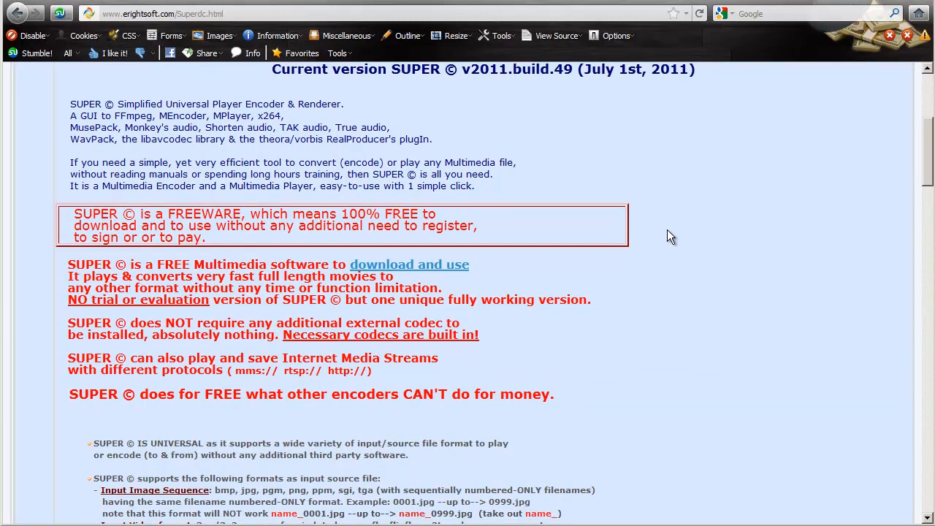
left_click(401, 269)
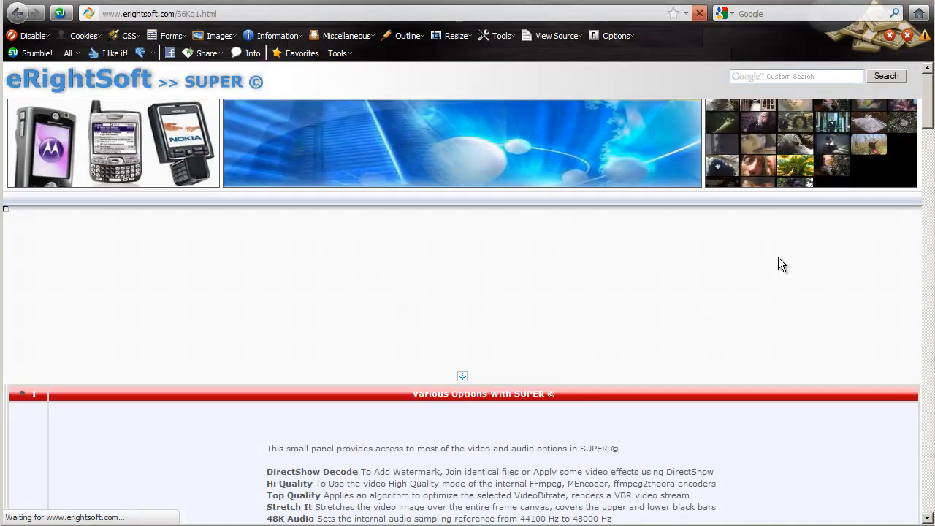
scroll(757, 274, "down", 10)
scroll(471, 243, "down", 15)
left_click_drag(925, 249, 914, 440)
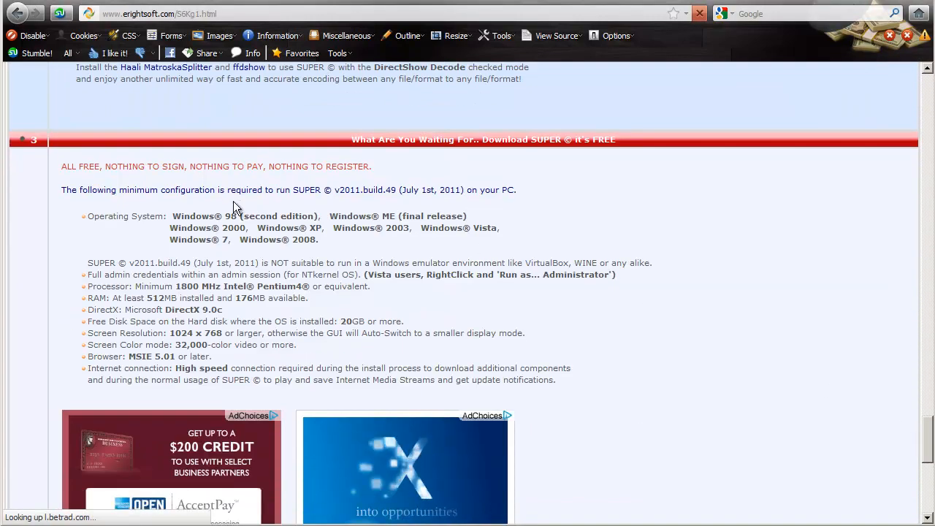
scroll(553, 281, "down", 6)
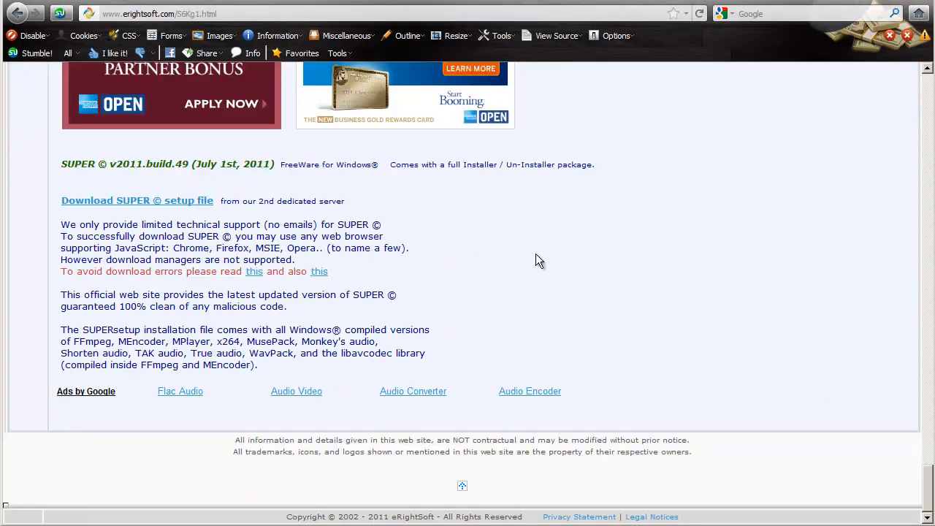
left_click(136, 208)
Step: Add the Google Adwords PPC Gurus .flv video from the desktop to the SUPER © job list
left_click_drag(885, 108, 573, 181)
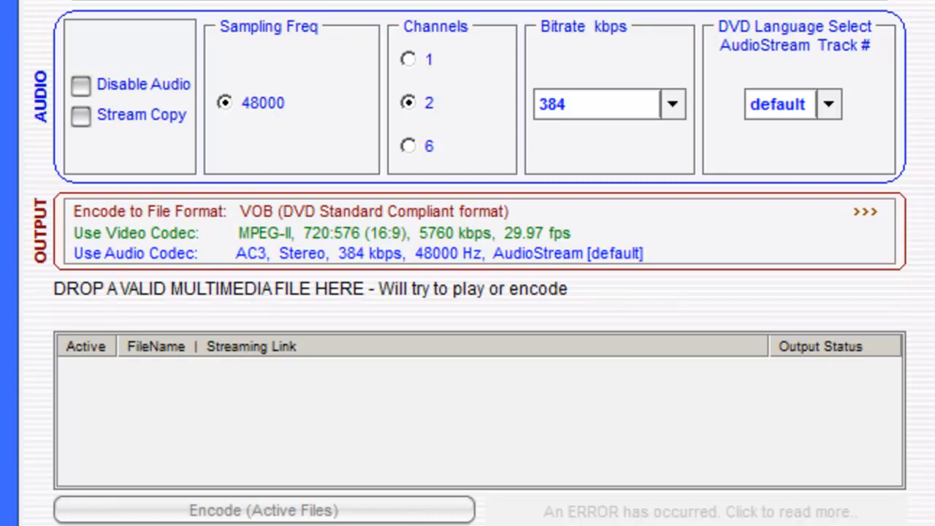
left_click_drag(931, 365, 687, 395)
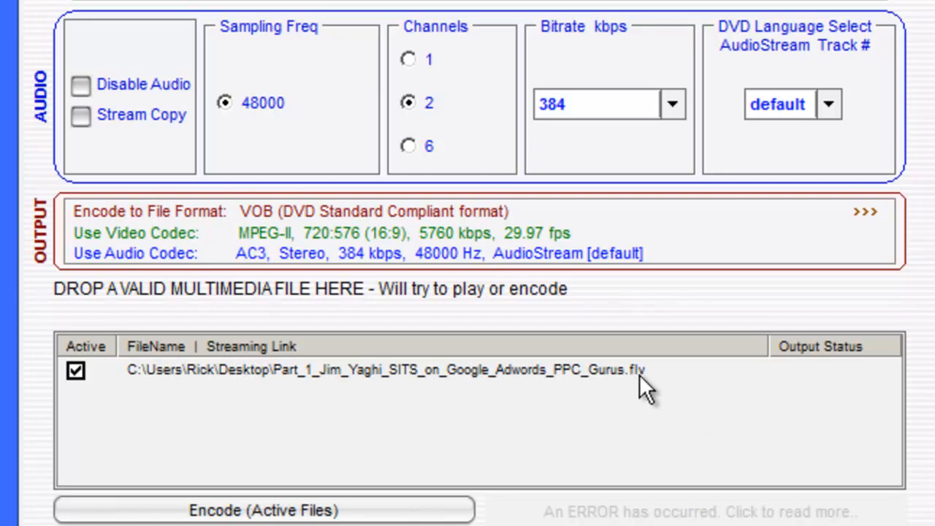
right_click(595, 407)
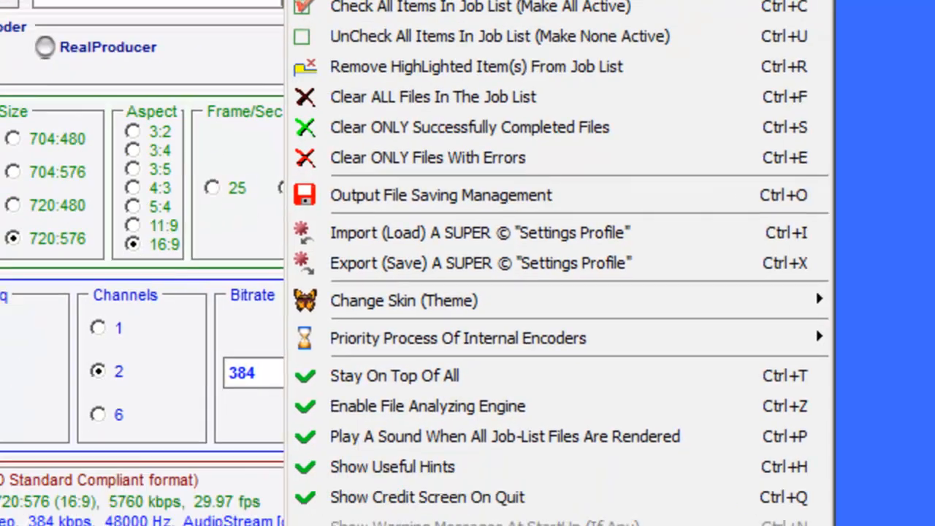
left_click(269, 308)
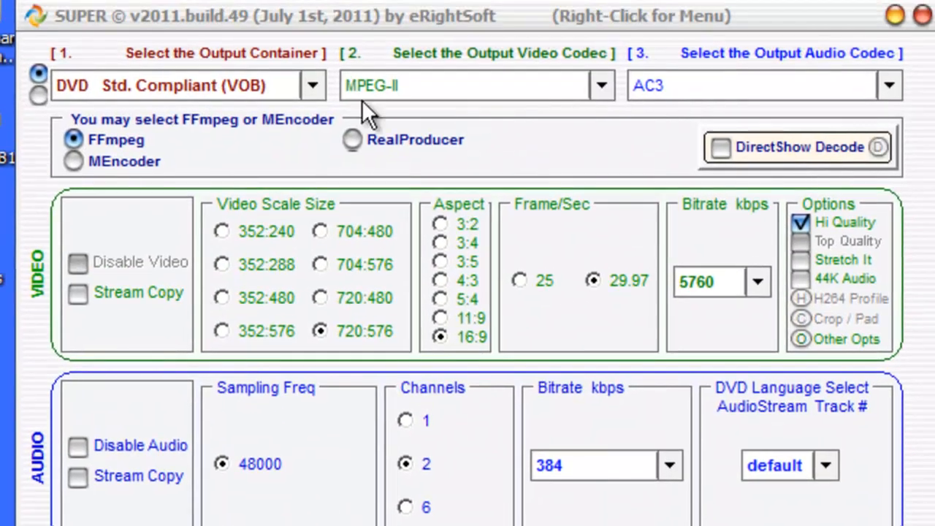
Step: Set the output container to MP4
left_click(311, 85)
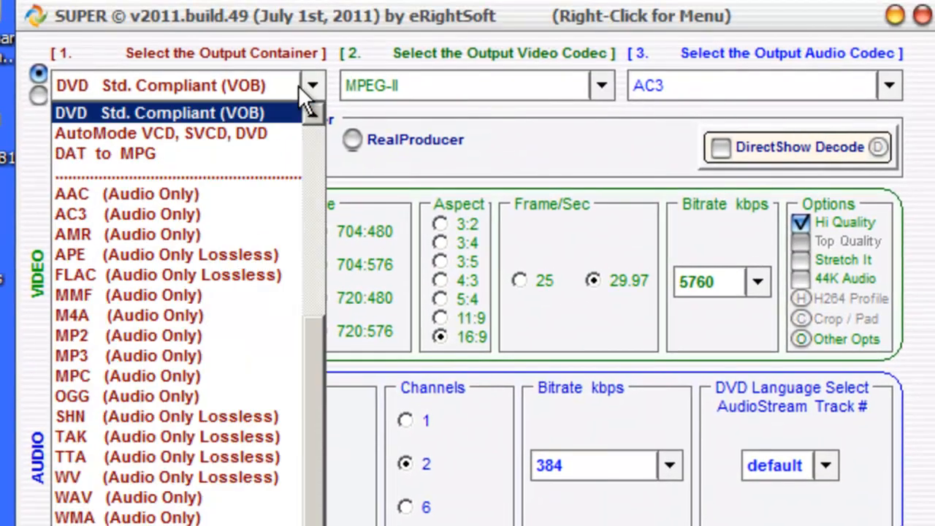
left_click_drag(317, 313, 325, 102)
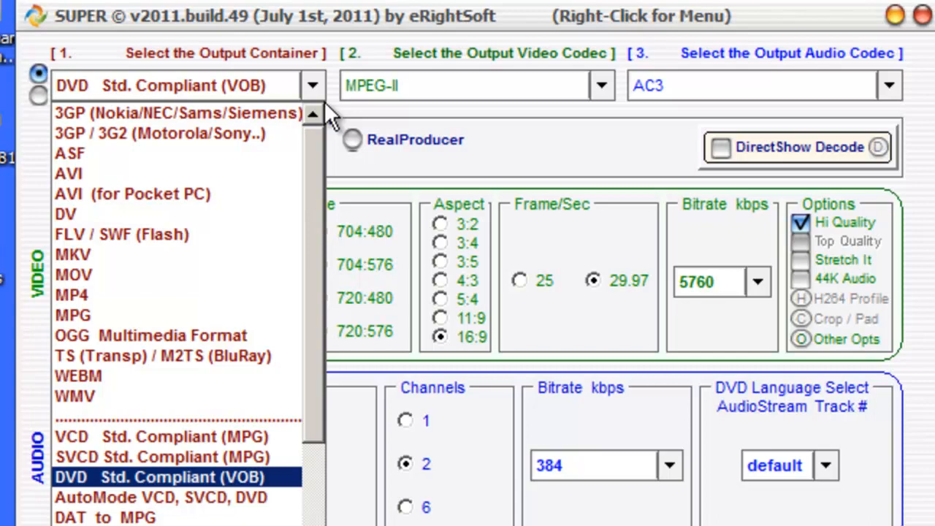
left_click(78, 297)
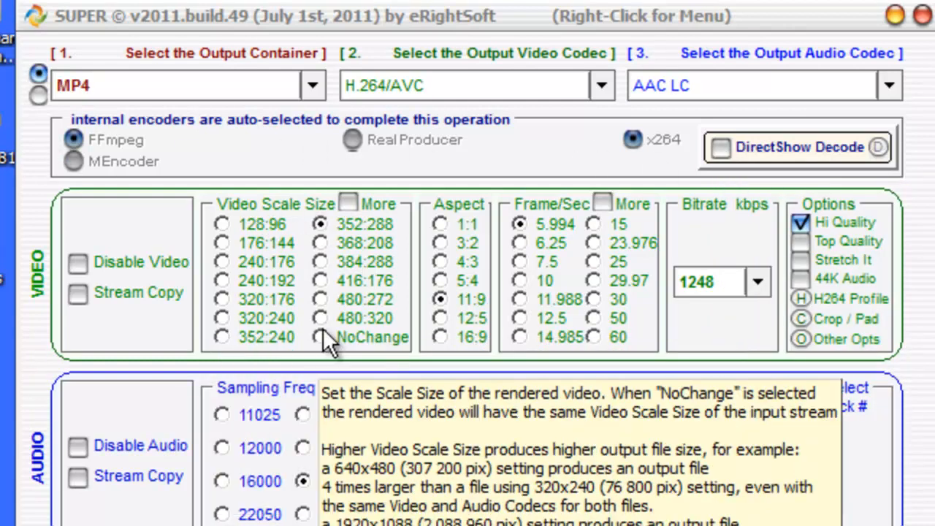
Step: Show the larger video scale sizes and set the video scale size to 1280:720
left_click(349, 205)
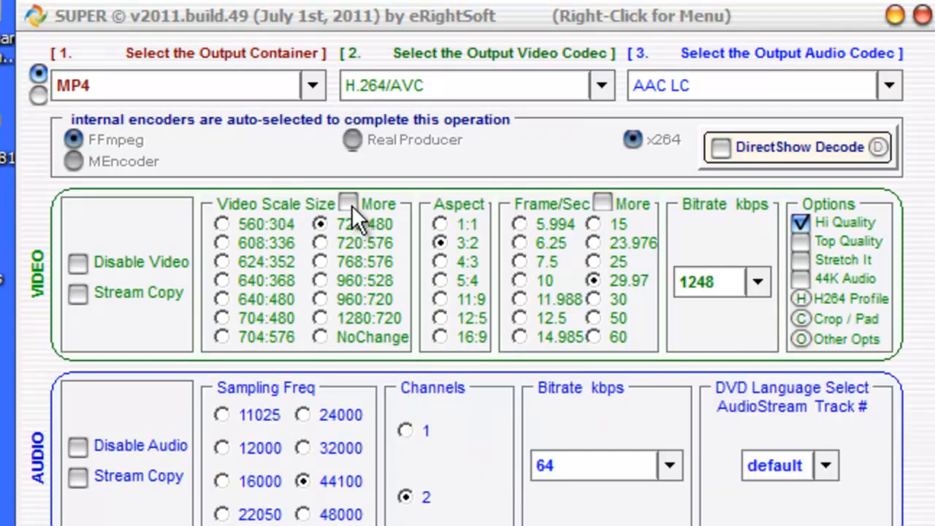
left_click(349, 204)
left_click(350, 204)
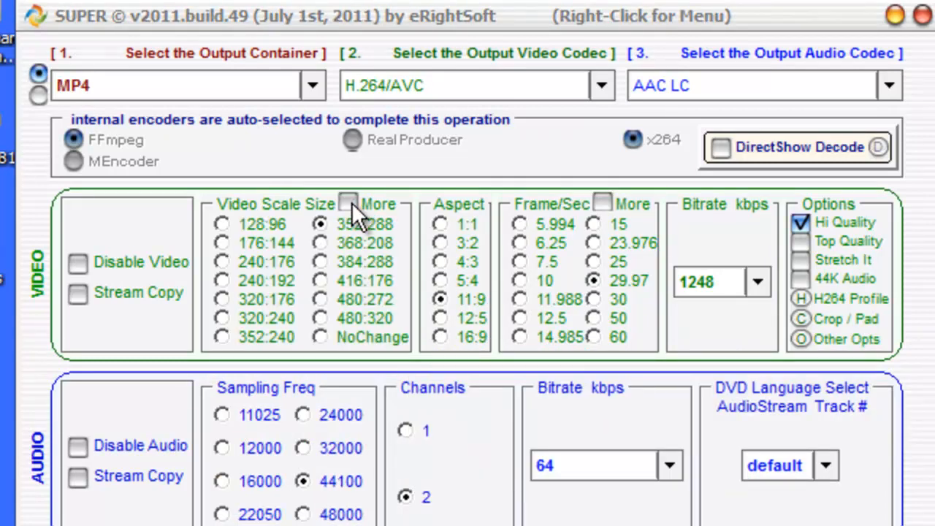
left_click(350, 204)
left_click(320, 317)
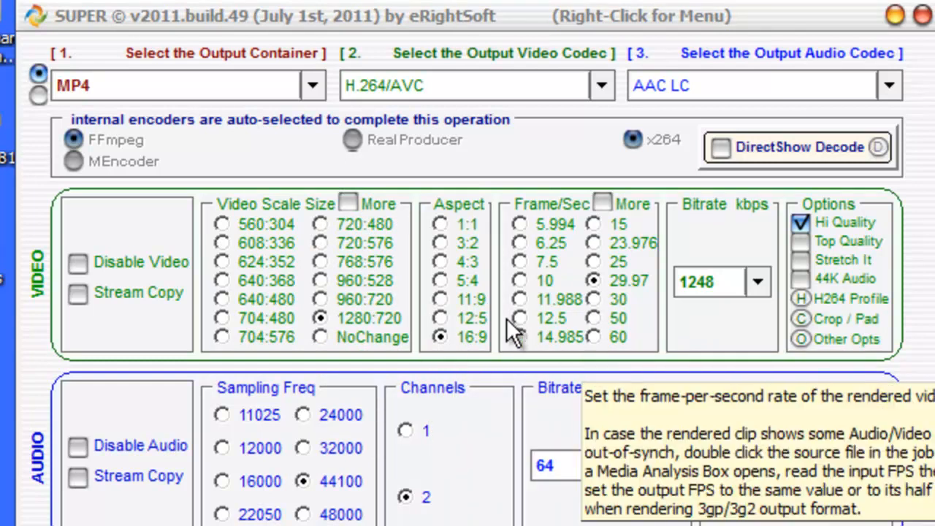
Step: Try a video frame rate of 15 frames per second and return it to 29.97
left_click(594, 225)
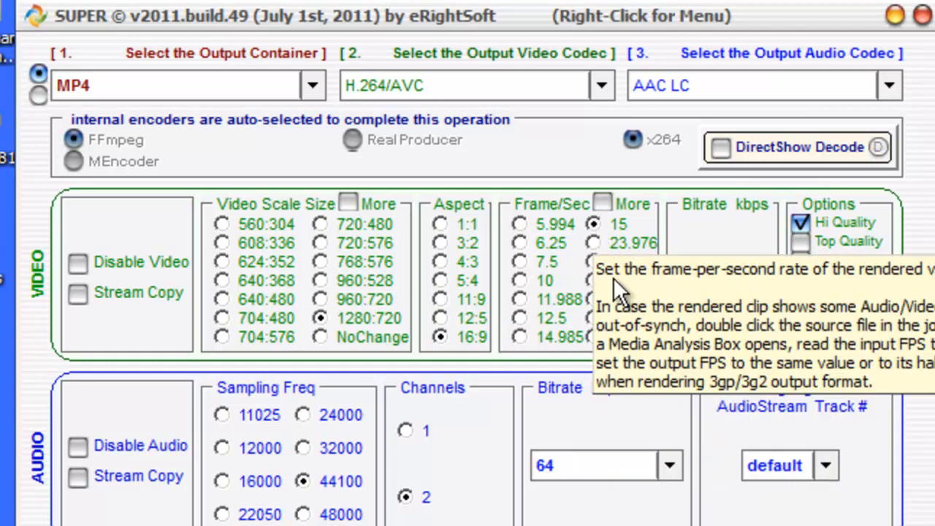
left_click(592, 280)
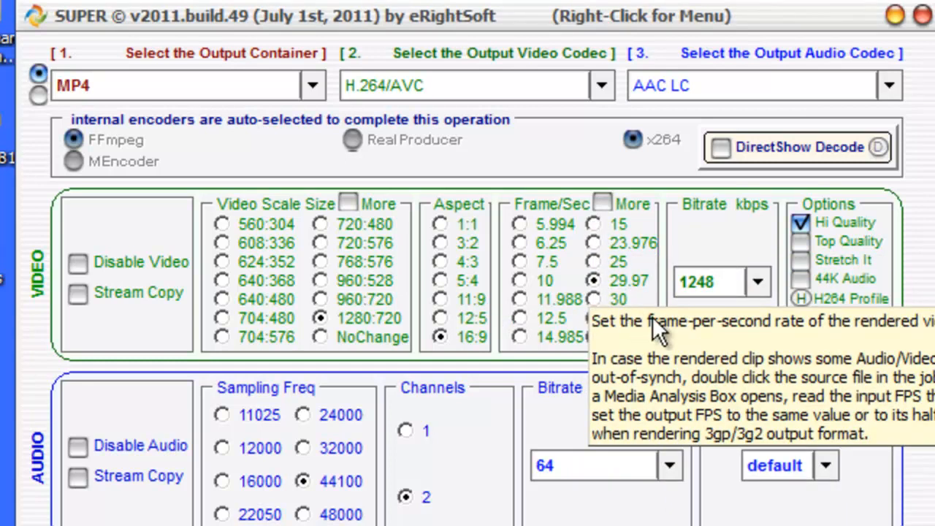
left_click(756, 282)
left_click(757, 281)
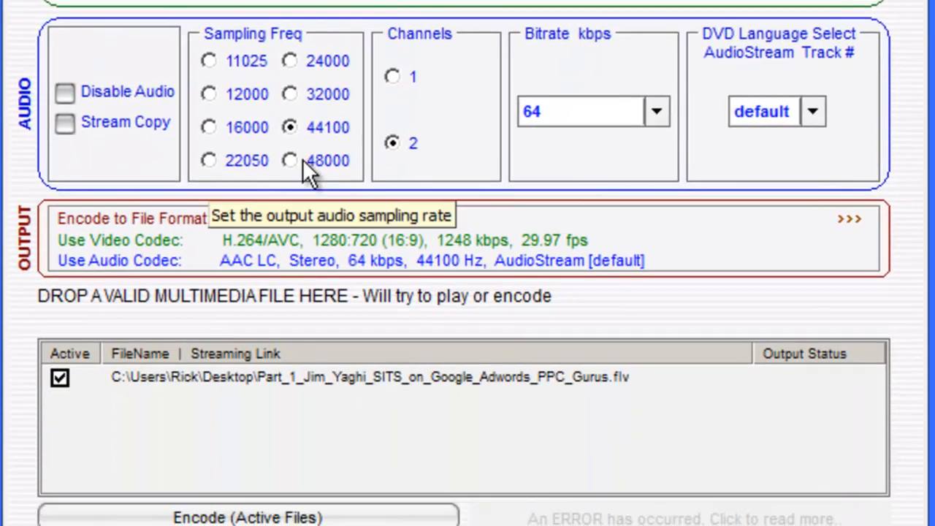
Step: Set the audio sampling frequency to 48000 and the audio bitrate to 48 kbps, keeping the default language track
left_click(304, 516)
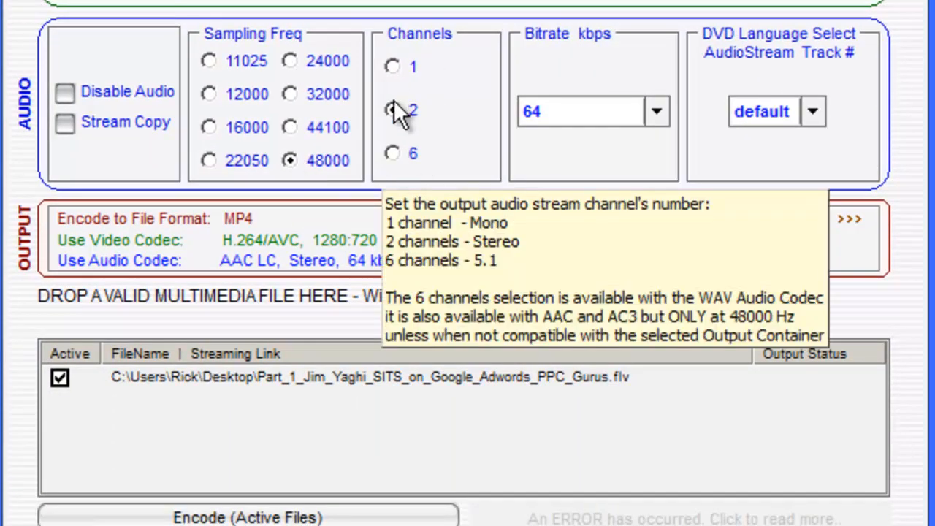
left_click(624, 116)
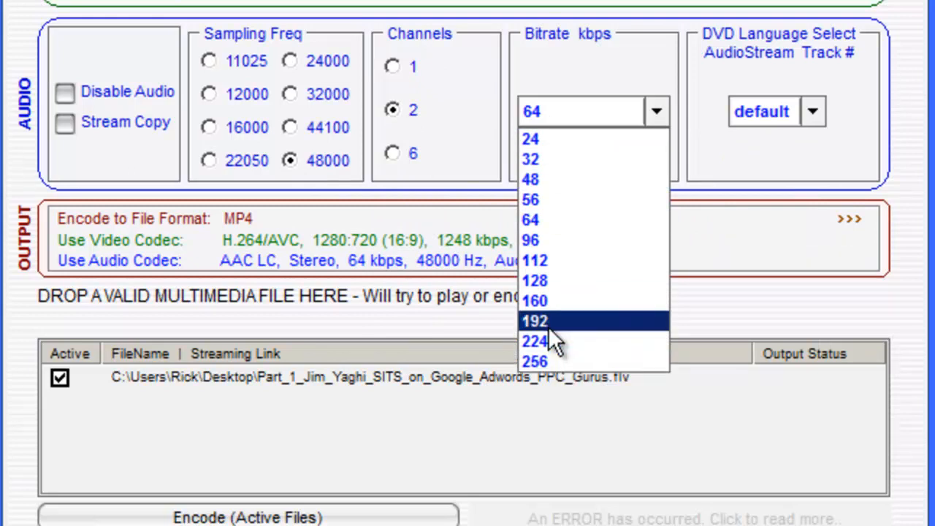
left_click(546, 181)
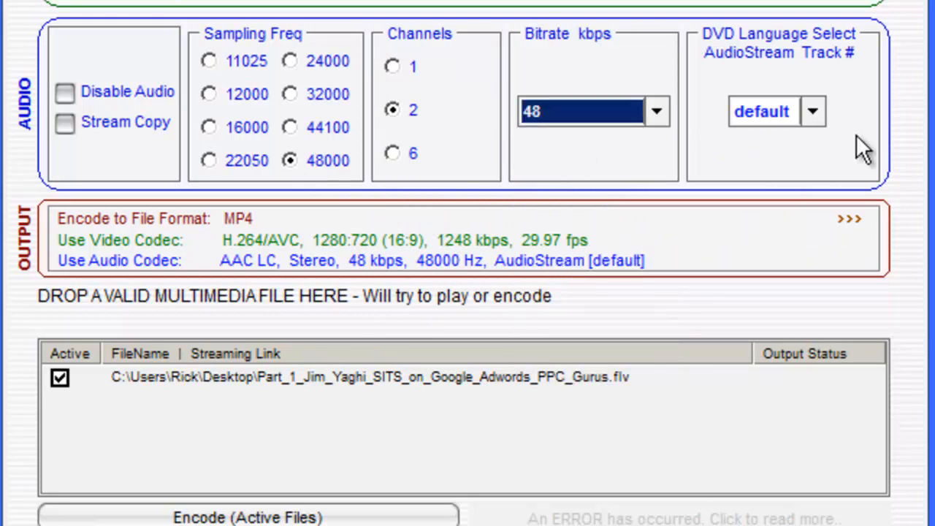
left_click(811, 112)
left_click(810, 113)
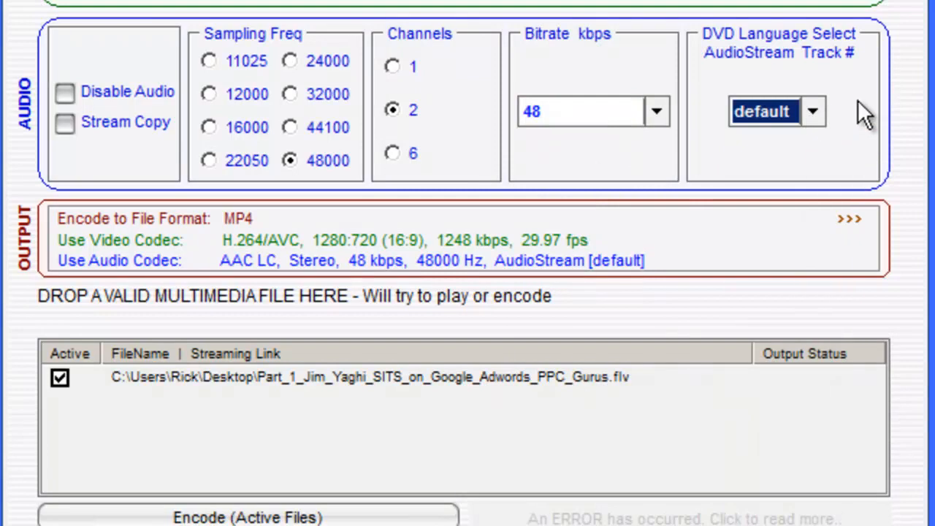
Step: Encode the active .flv file in the job list to MP4
left_click(136, 516)
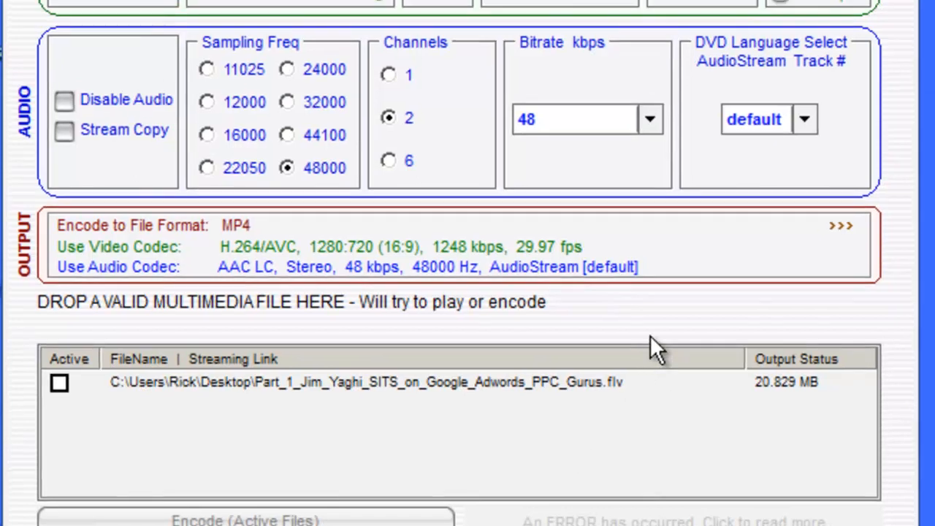
Step: Examine the save location options in Output File Saving Management and the video file's full name on the desktop
right_click(651, 332)
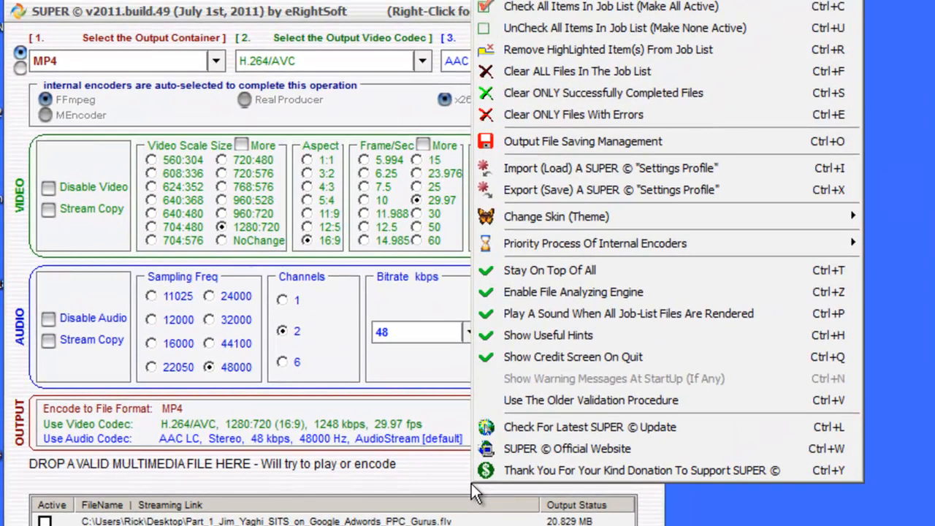
left_click(368, 17)
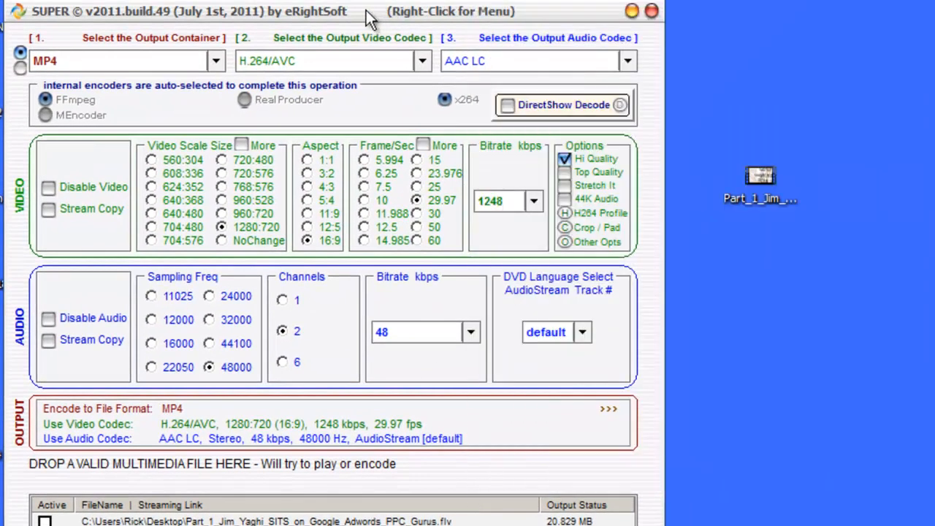
right_click(498, 471)
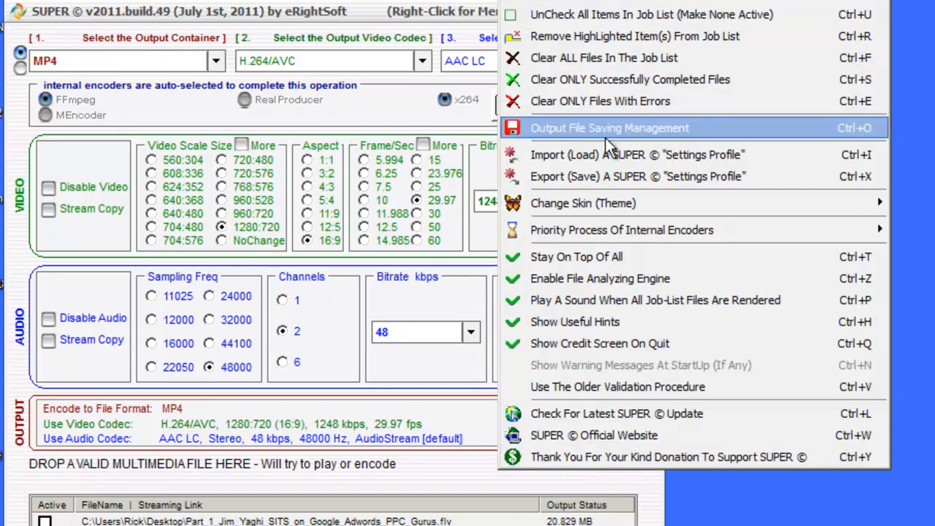
left_click(744, 124)
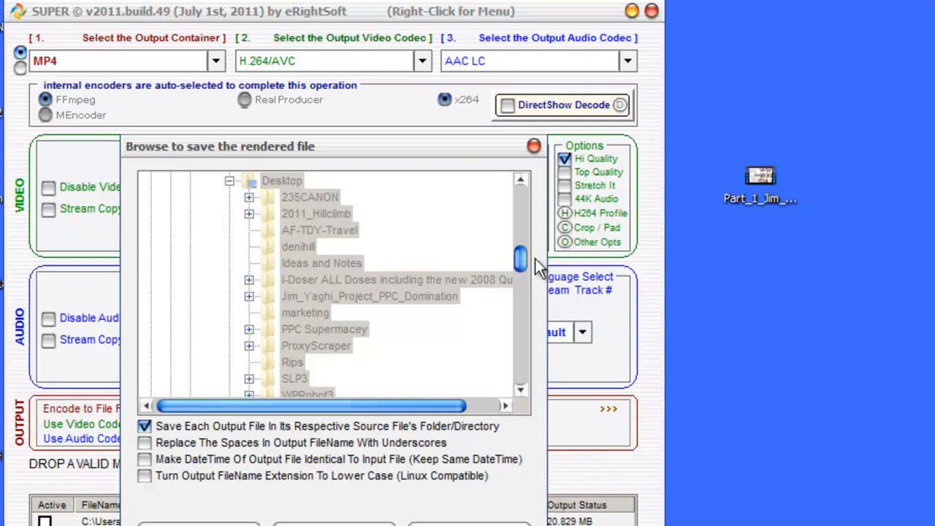
left_click(533, 146)
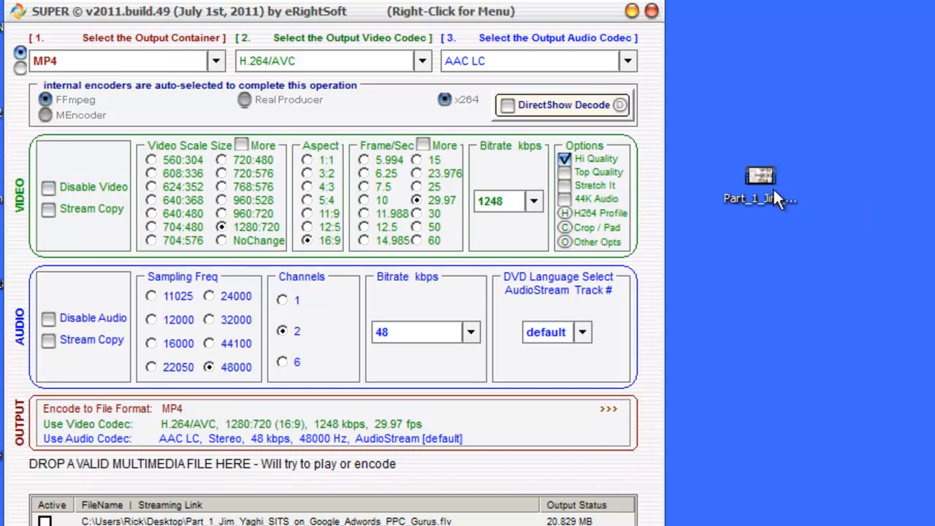
left_click(756, 179)
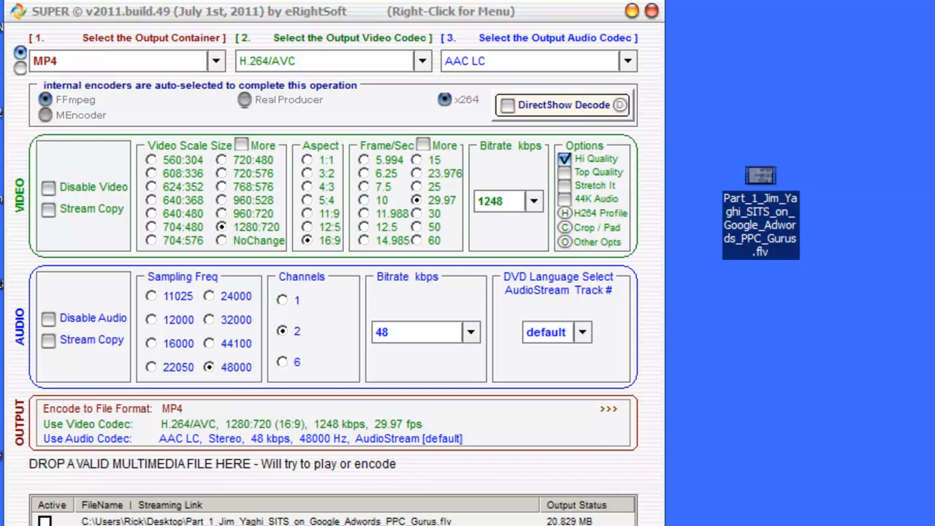
left_click(924, 345)
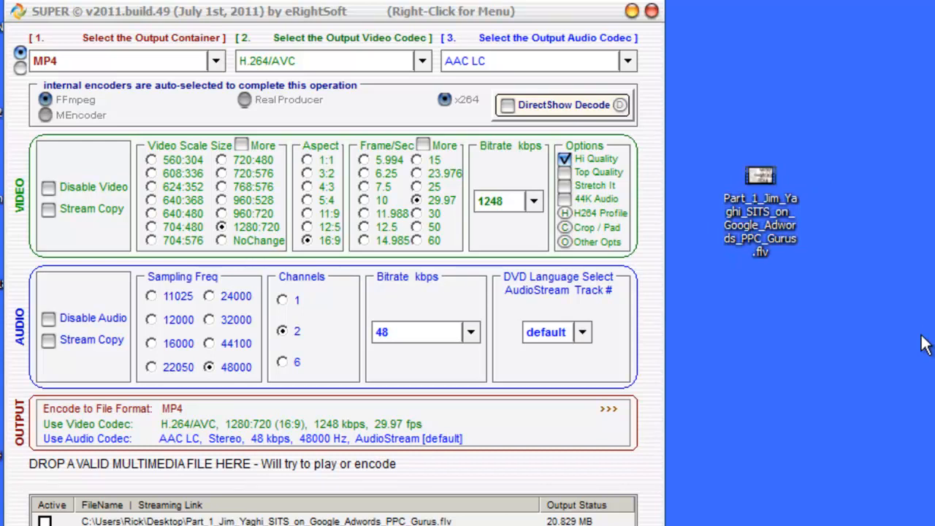